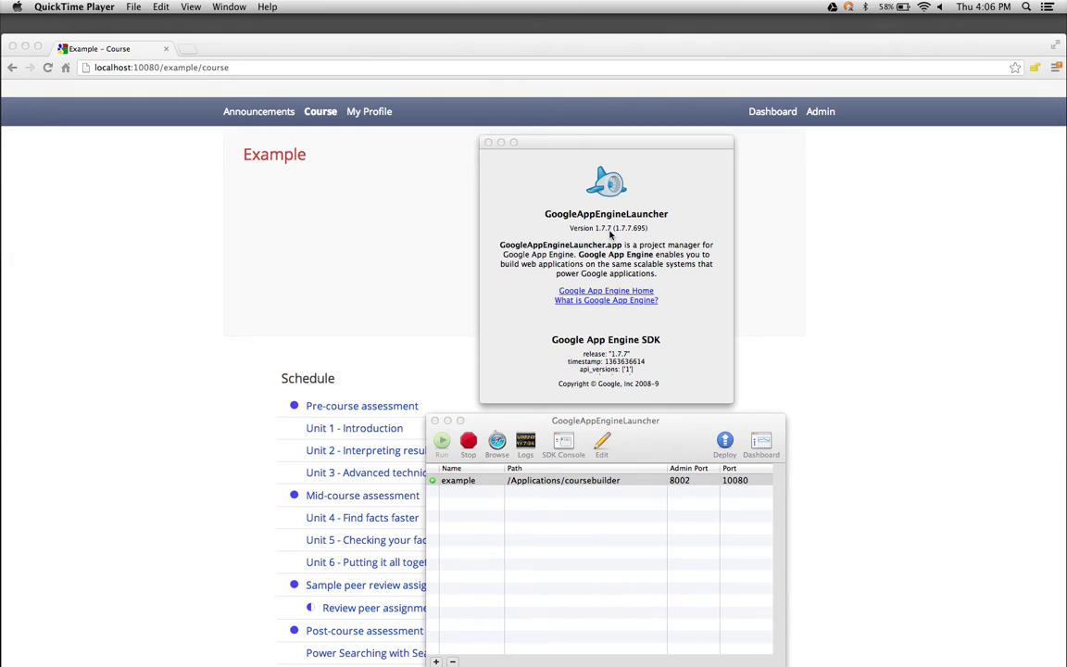
- Bring the Chrome window with the Example course schedule page in front of the launcher windows
click(824, 144)
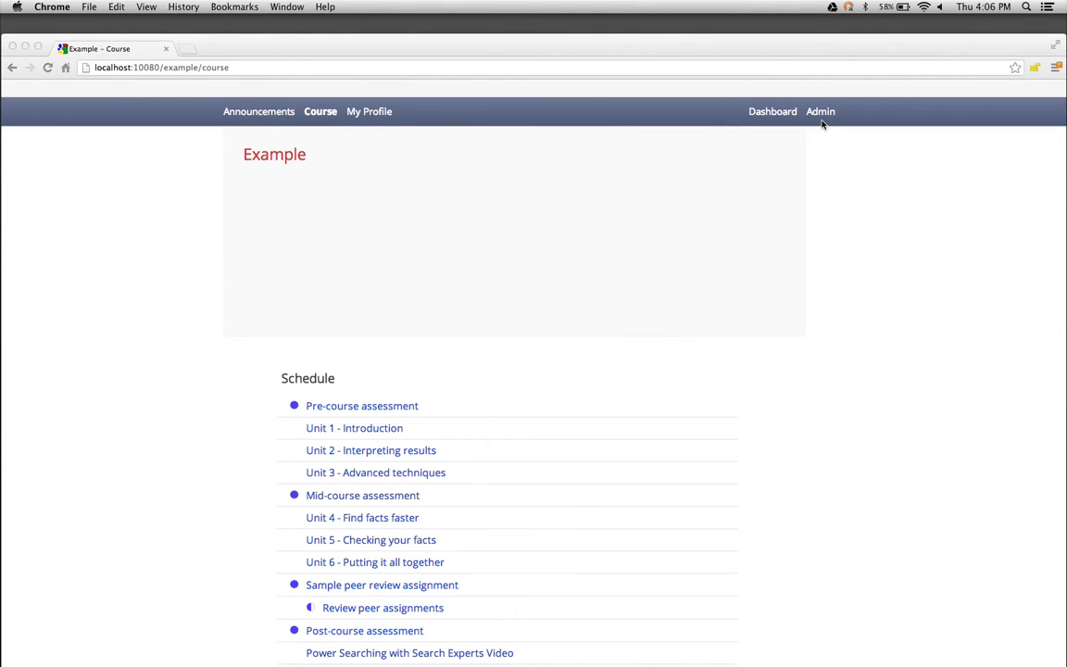
- Review the admin Settings tab, then go back to the Courses list
click(823, 113)
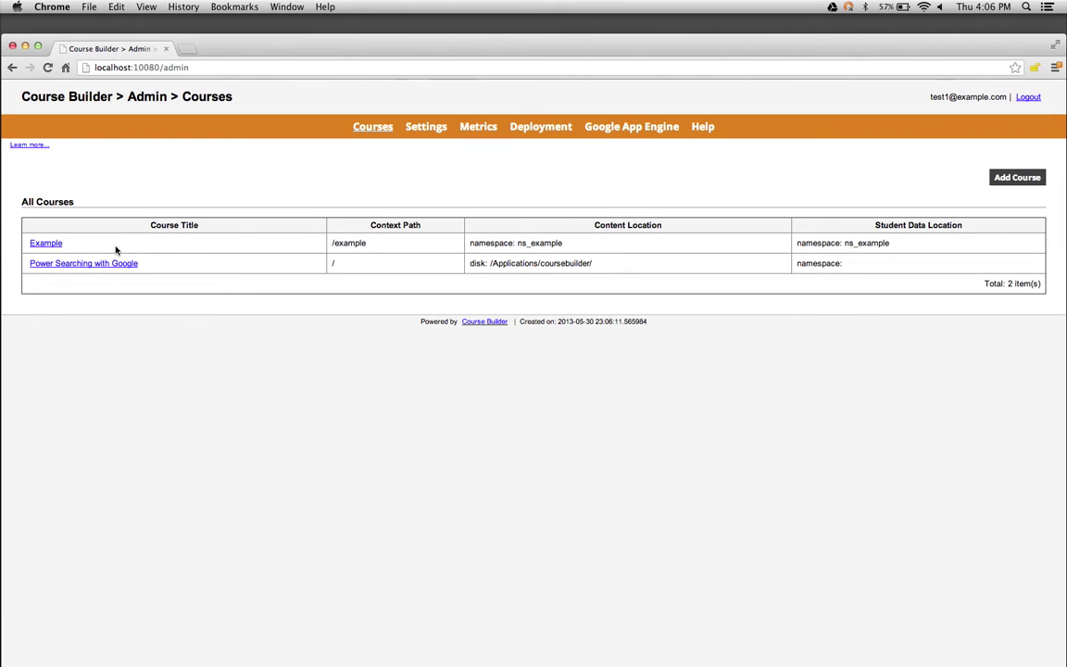
click(425, 128)
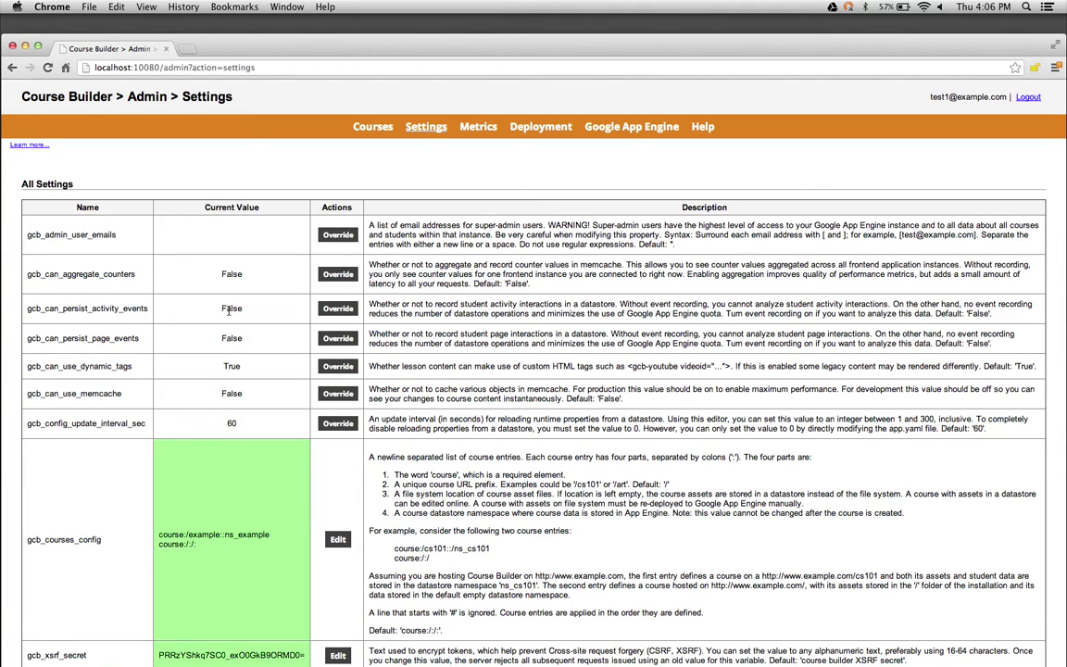
click(381, 128)
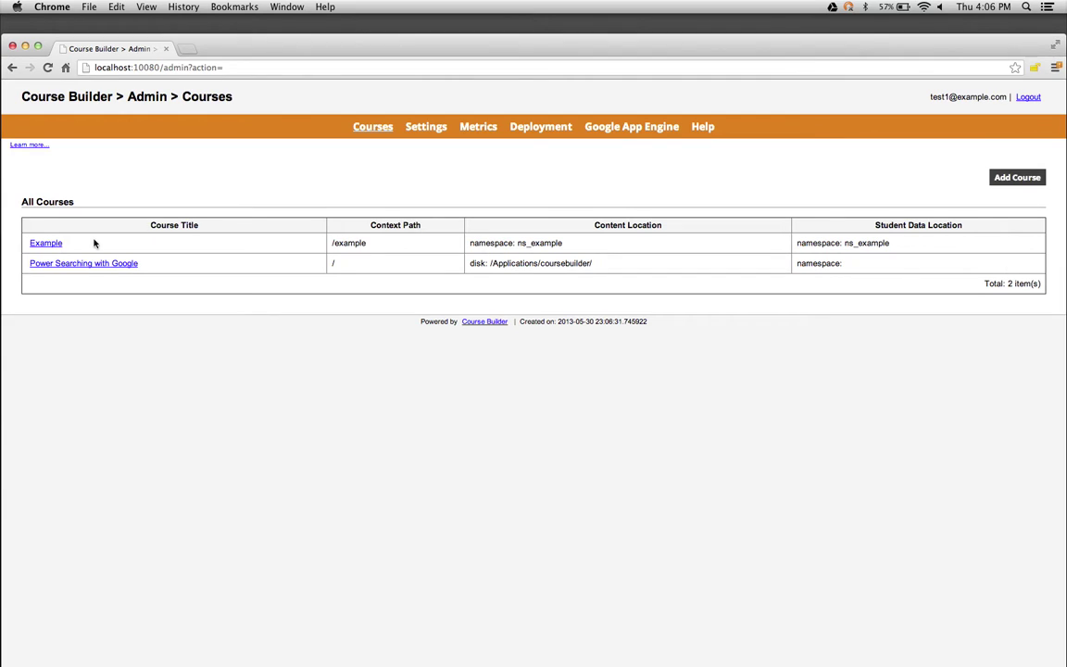
- In the Example course's Announcements, edit the Example Announcement and enable Send Email
click(46, 242)
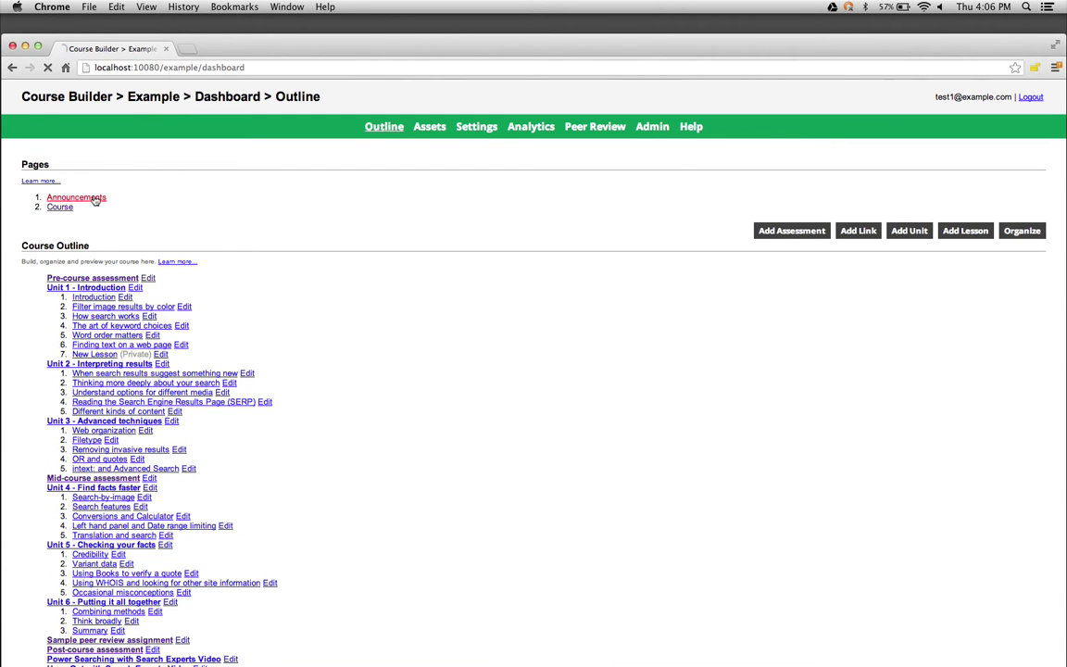
click(94, 198)
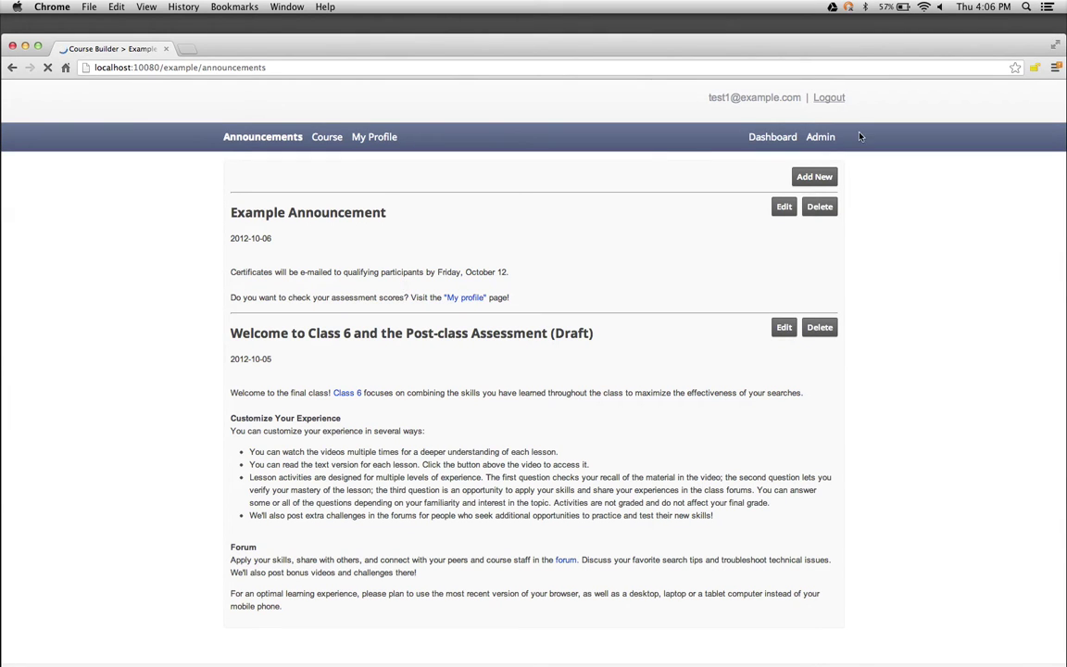
click(784, 209)
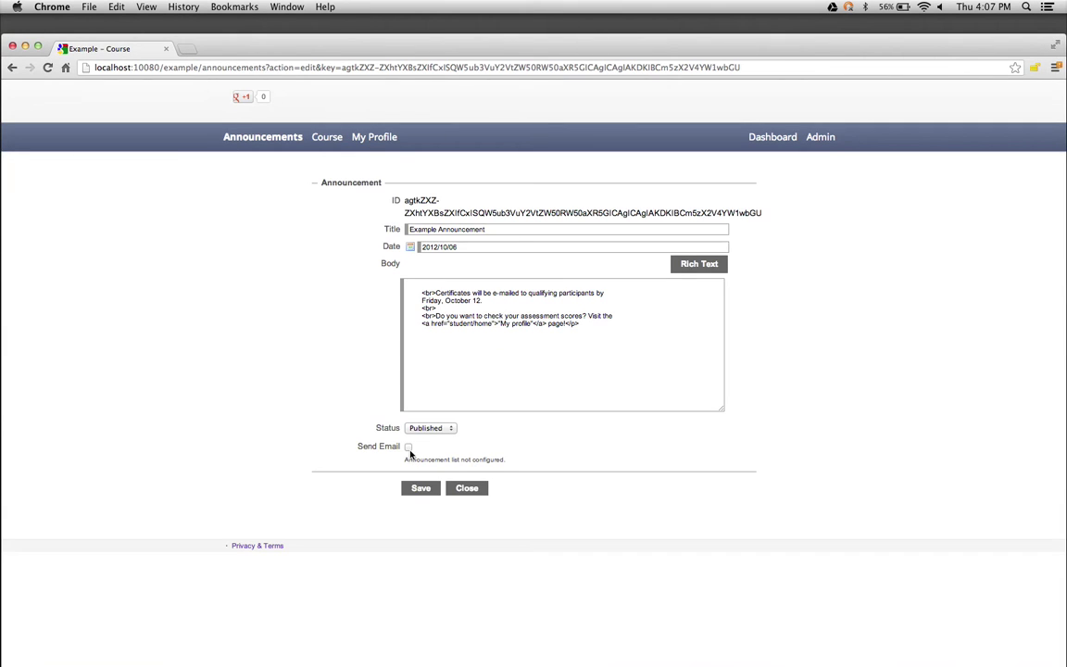
click(408, 447)
- Add a new lesson from the Example dashboard and switch its Lesson Body to Rich Text
click(772, 139)
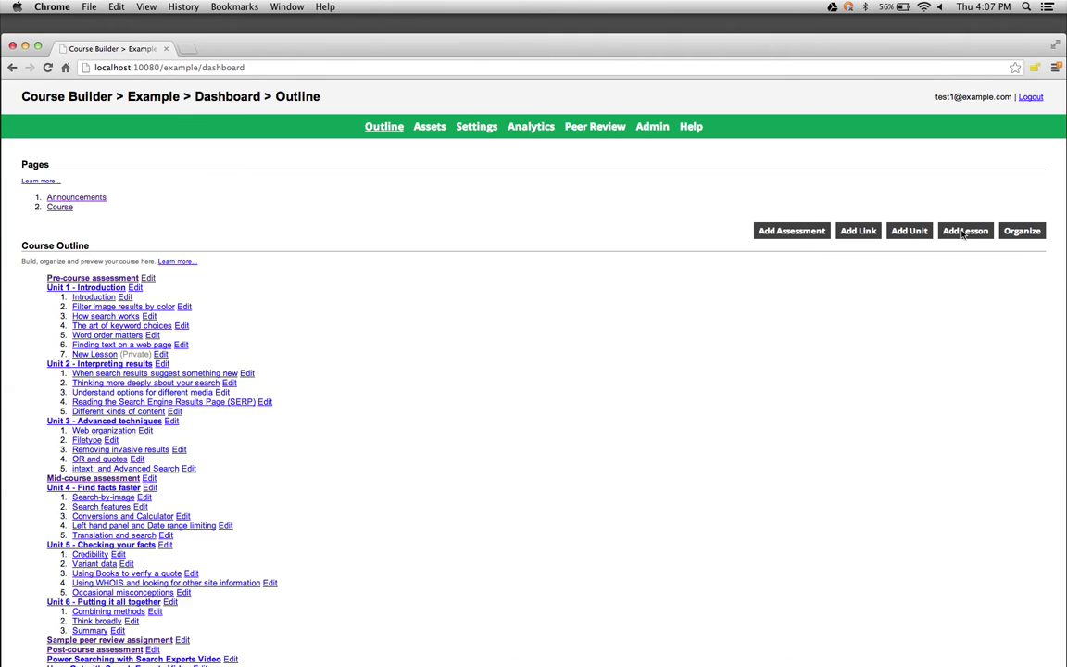
click(955, 231)
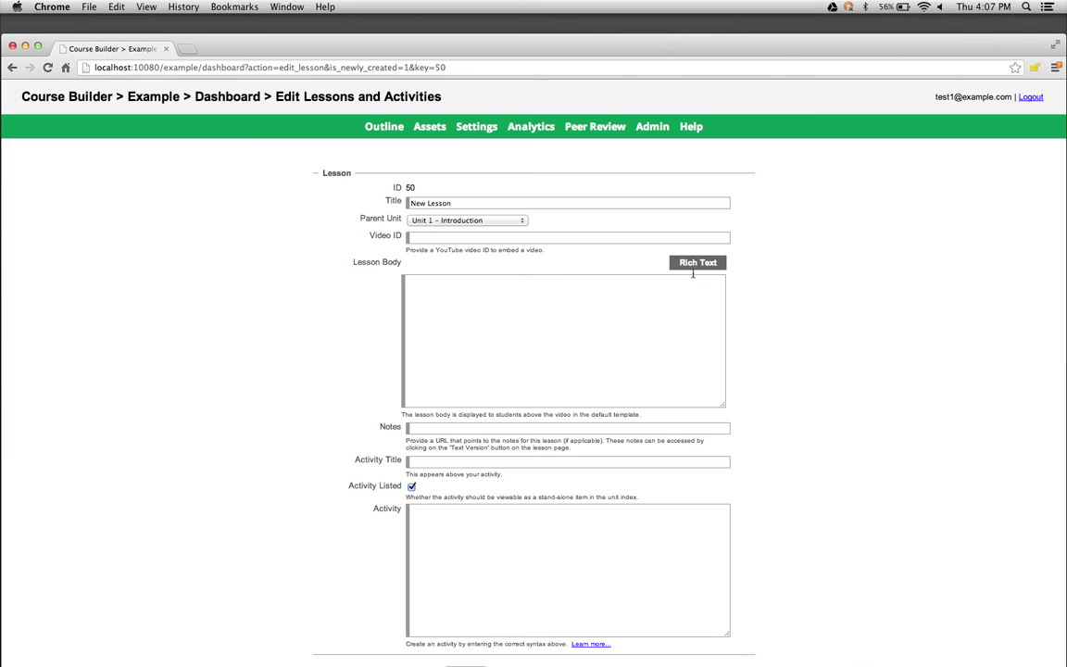
click(699, 264)
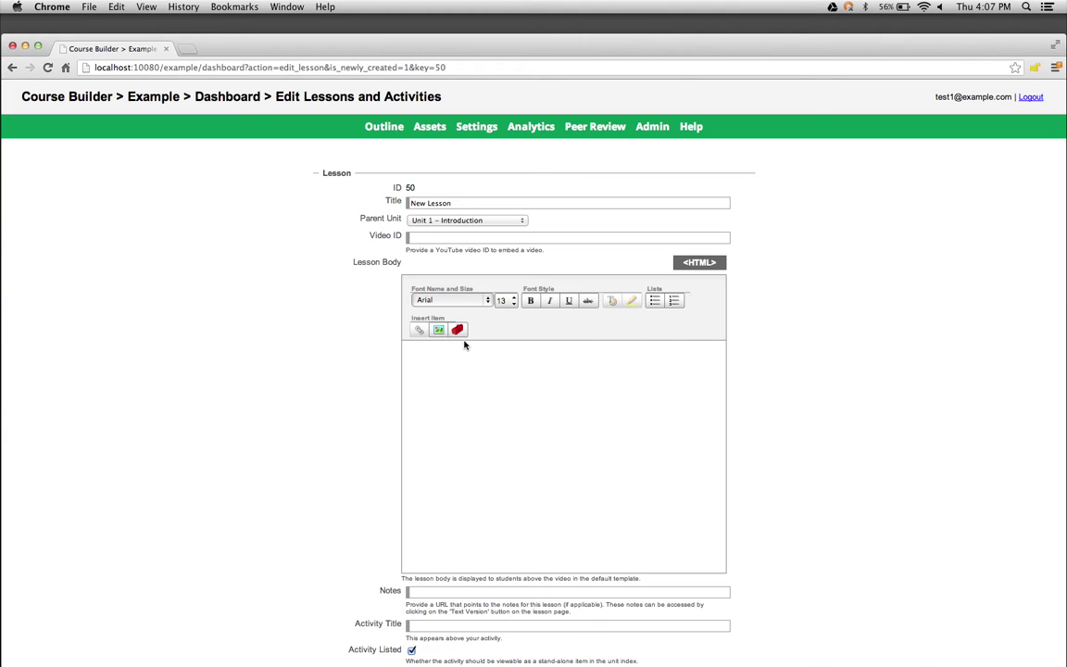
click(458, 332)
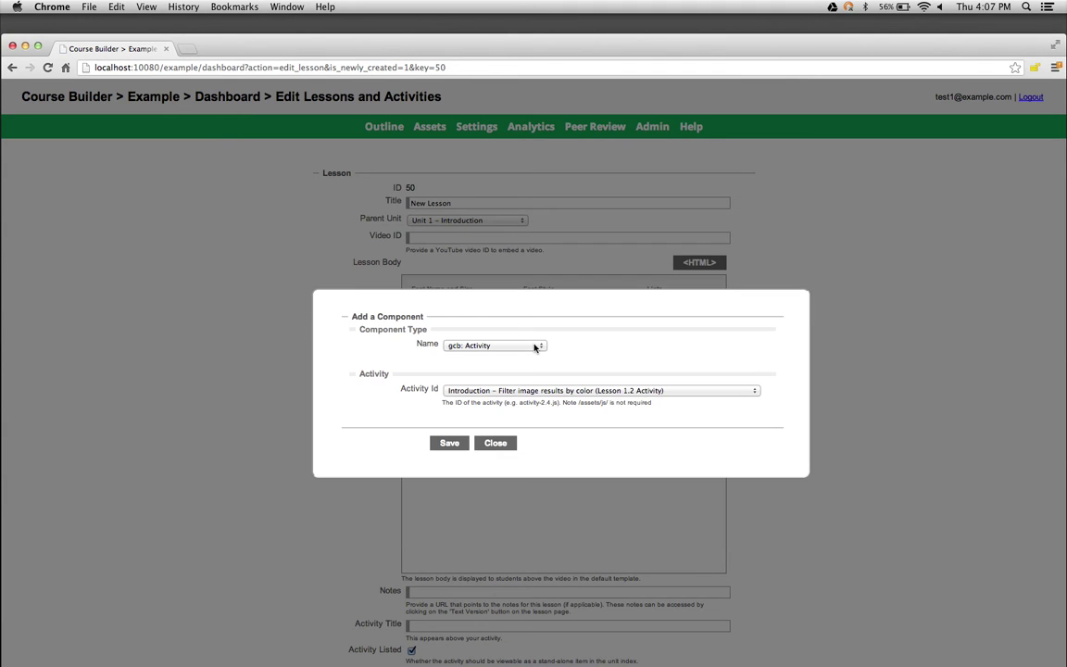
click(534, 347)
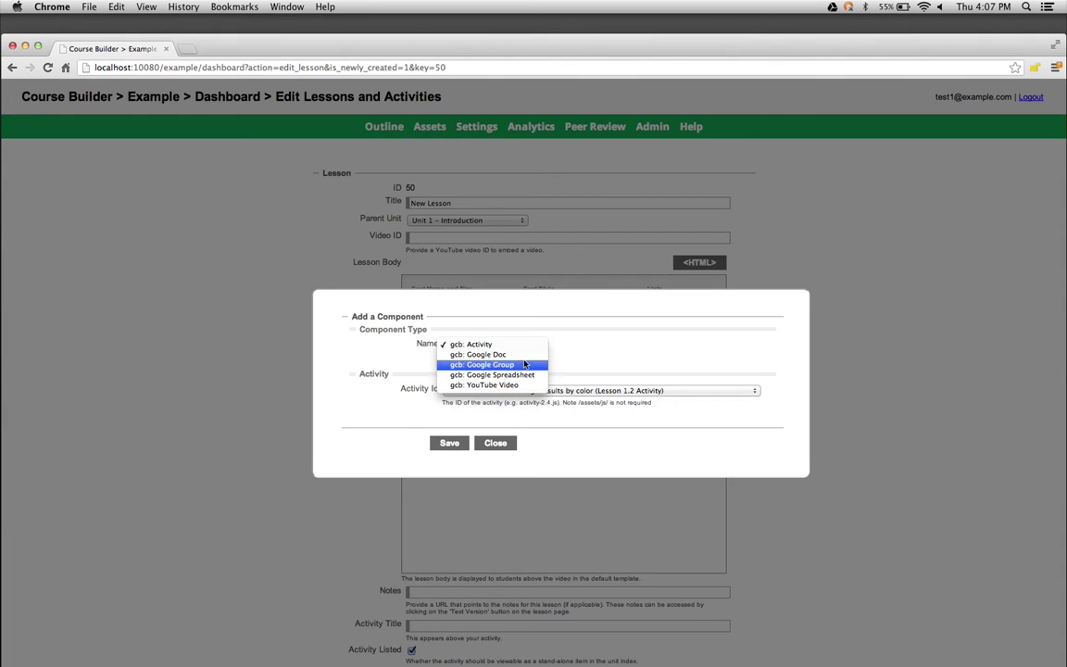
click(623, 428)
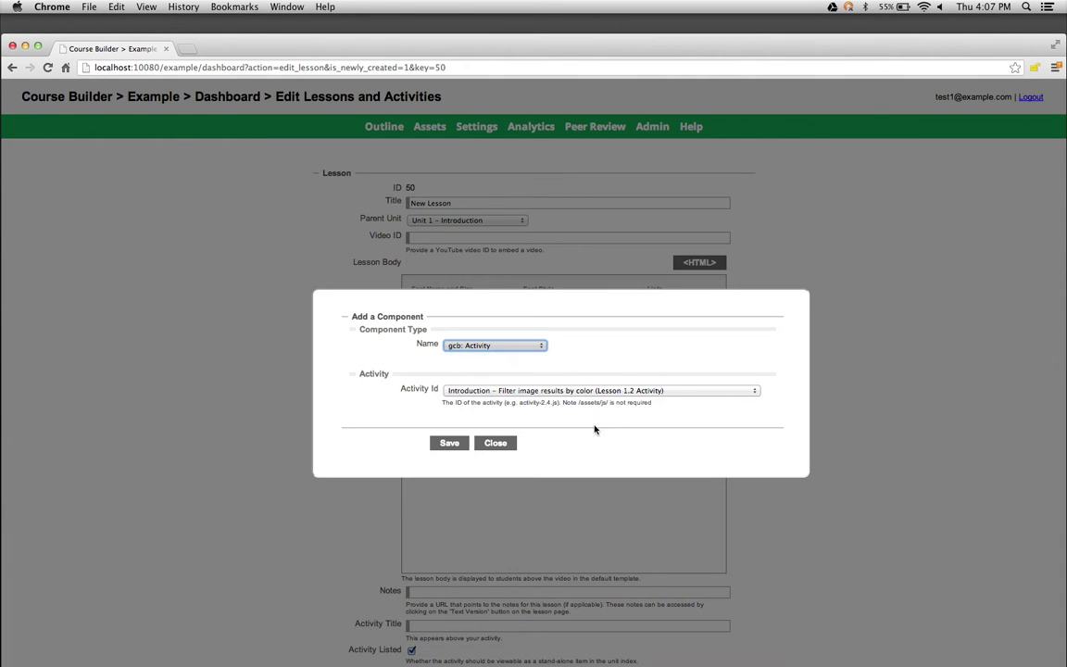
click(496, 444)
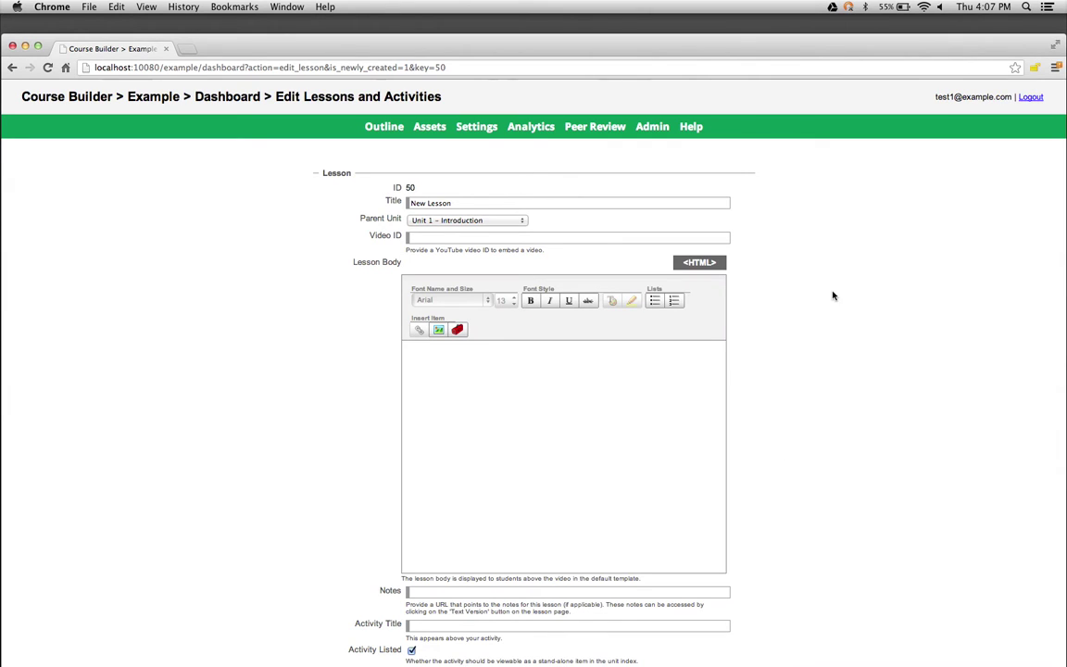
click(523, 127)
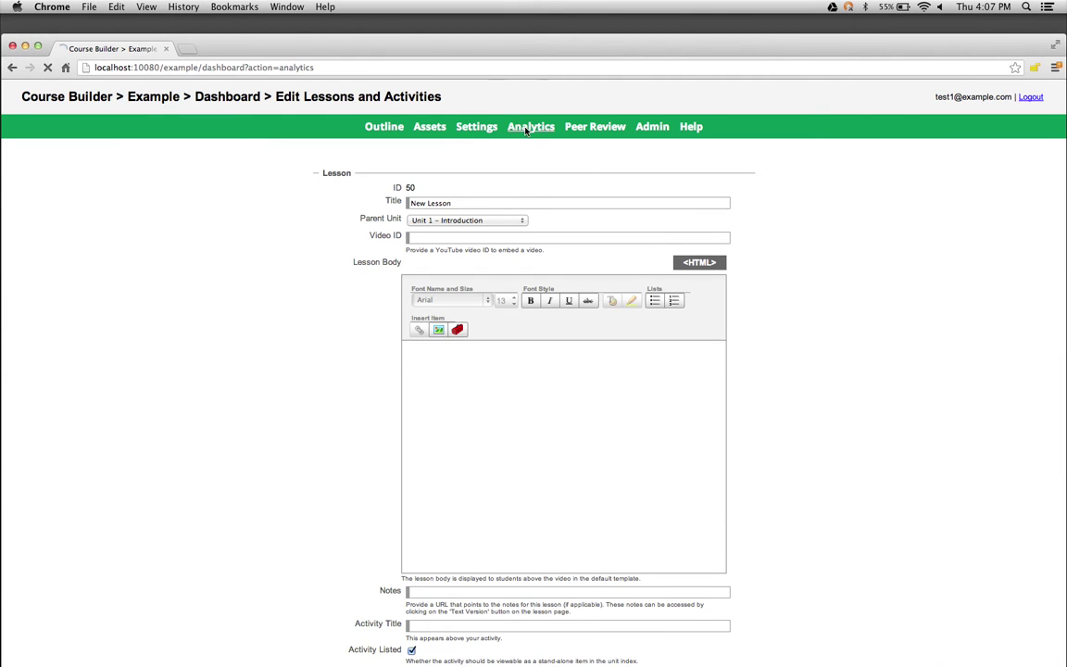
- Update the Analytics statistics, return to the Outline, and open the Pre-course assessment for editing
click(526, 129)
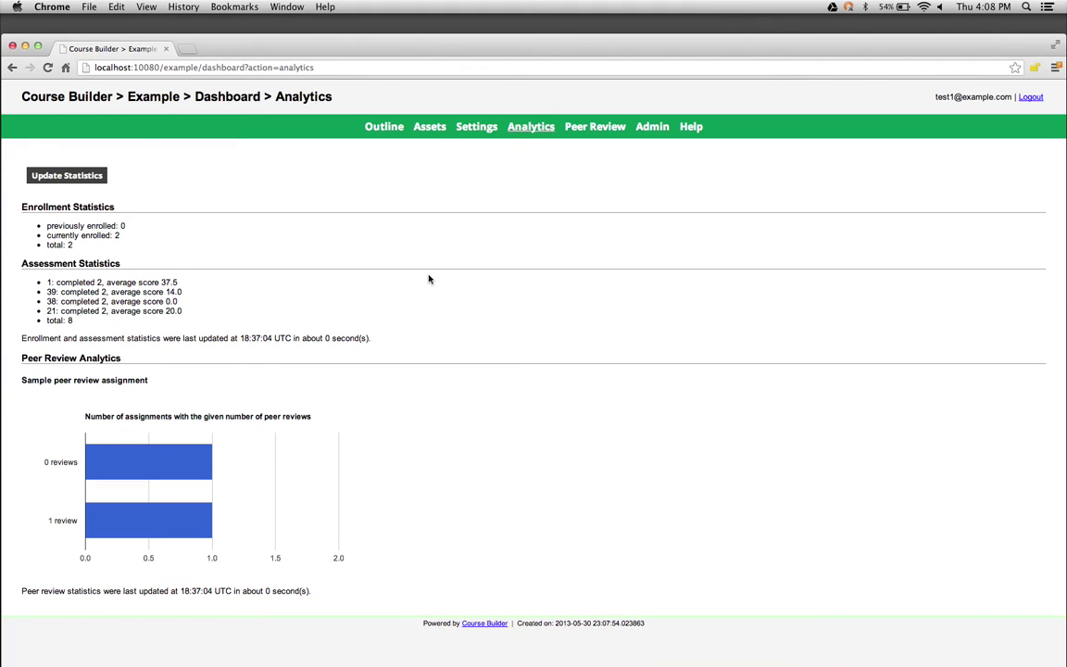
click(389, 130)
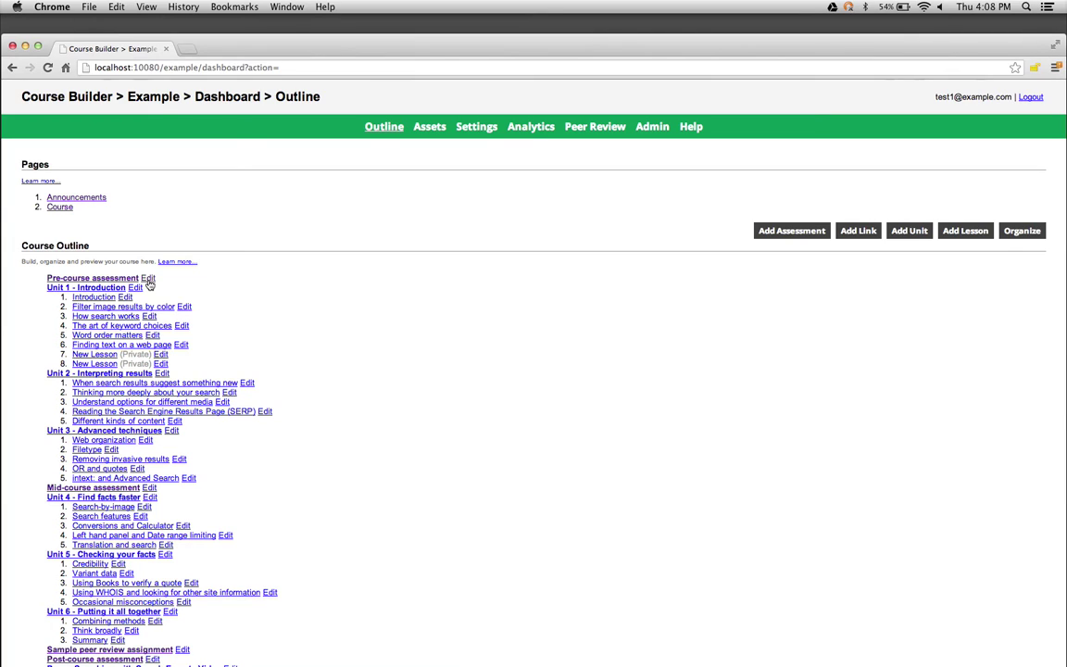
click(148, 281)
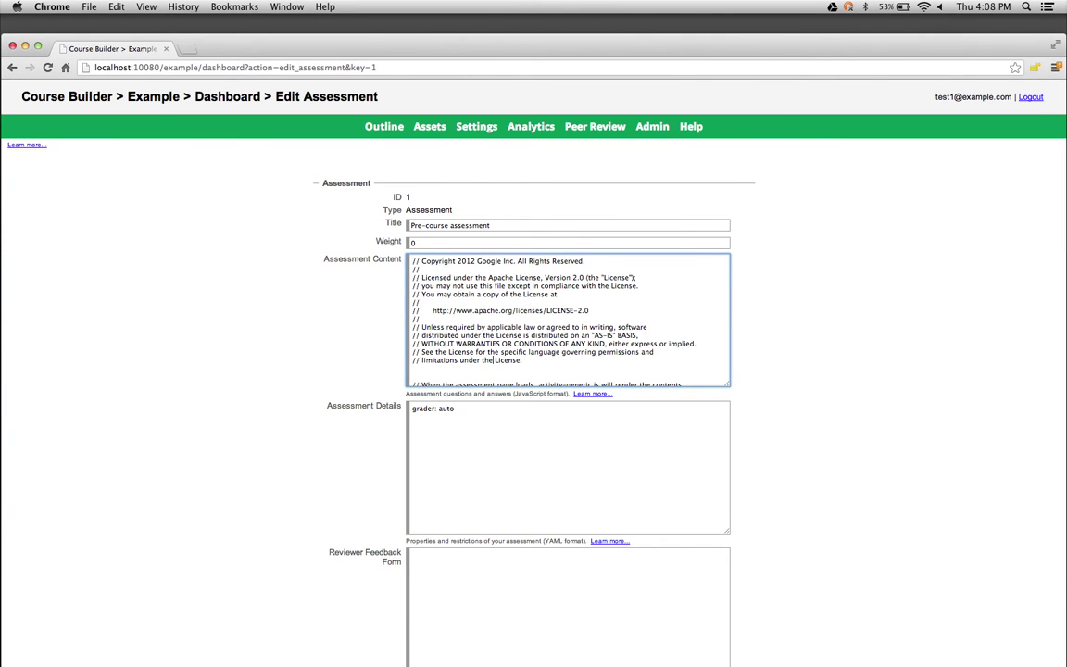
scroll(492, 371, down, 3)
scroll(492, 381, down, 5)
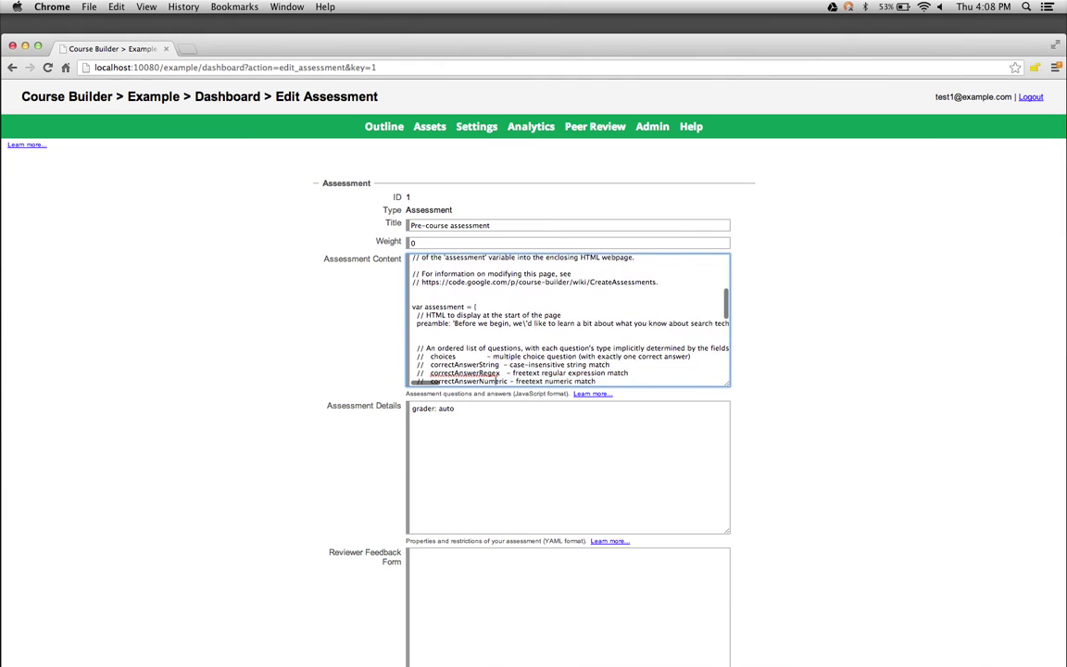
scroll(494, 380, down, 2)
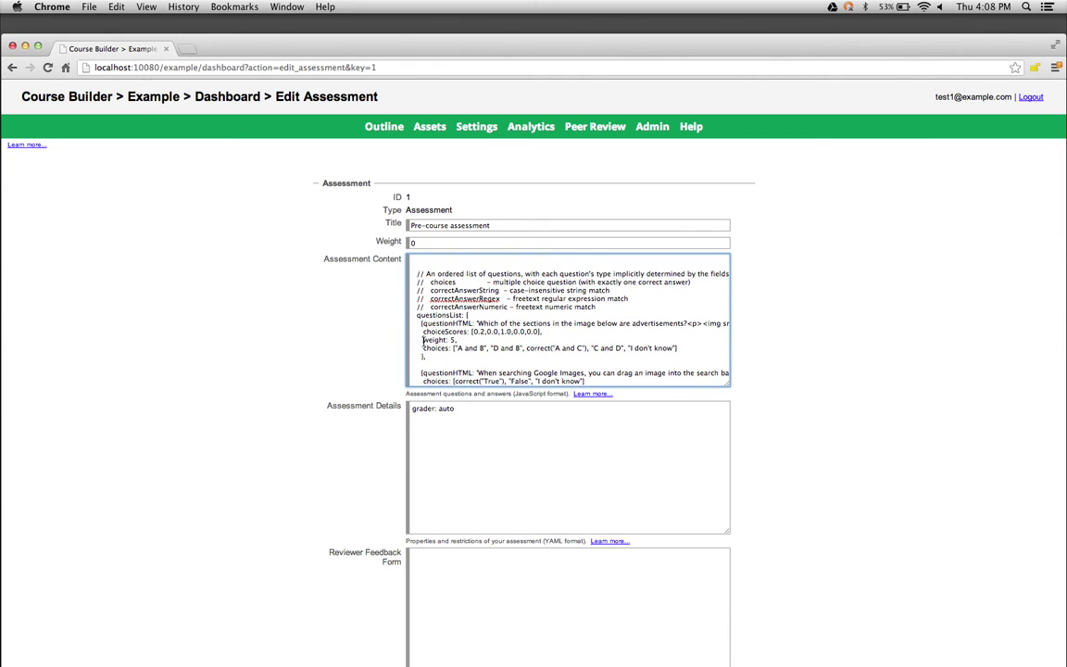
drag(422, 340, 457, 340)
click(462, 336)
double_click(501, 331)
click(386, 131)
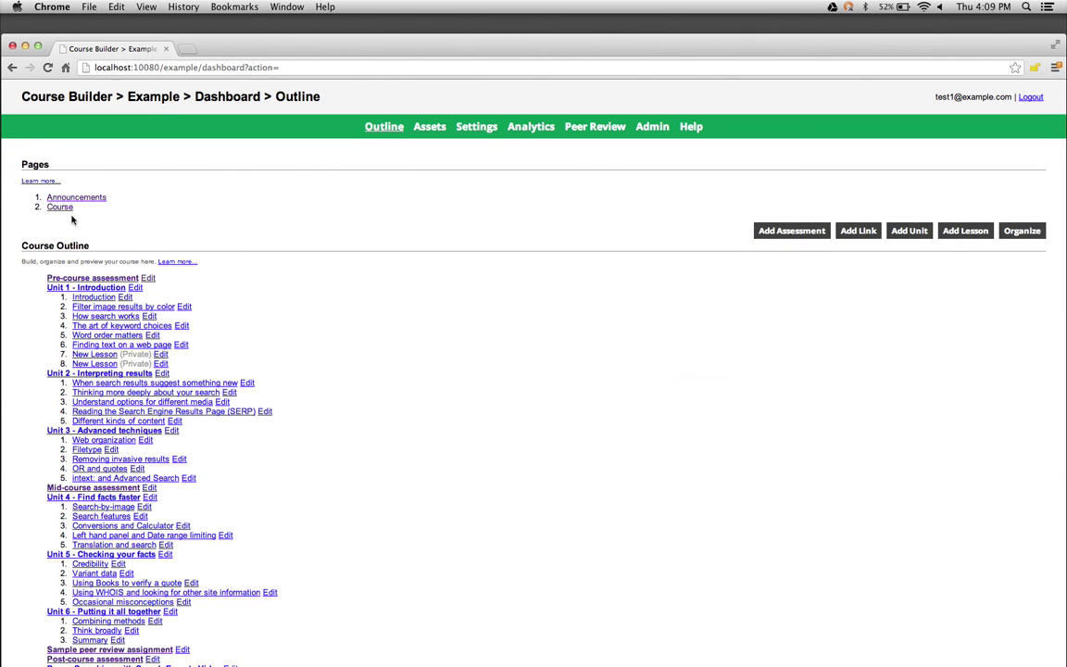
- Open the Example course's student Schedule page from the Course link under Pages
click(59, 208)
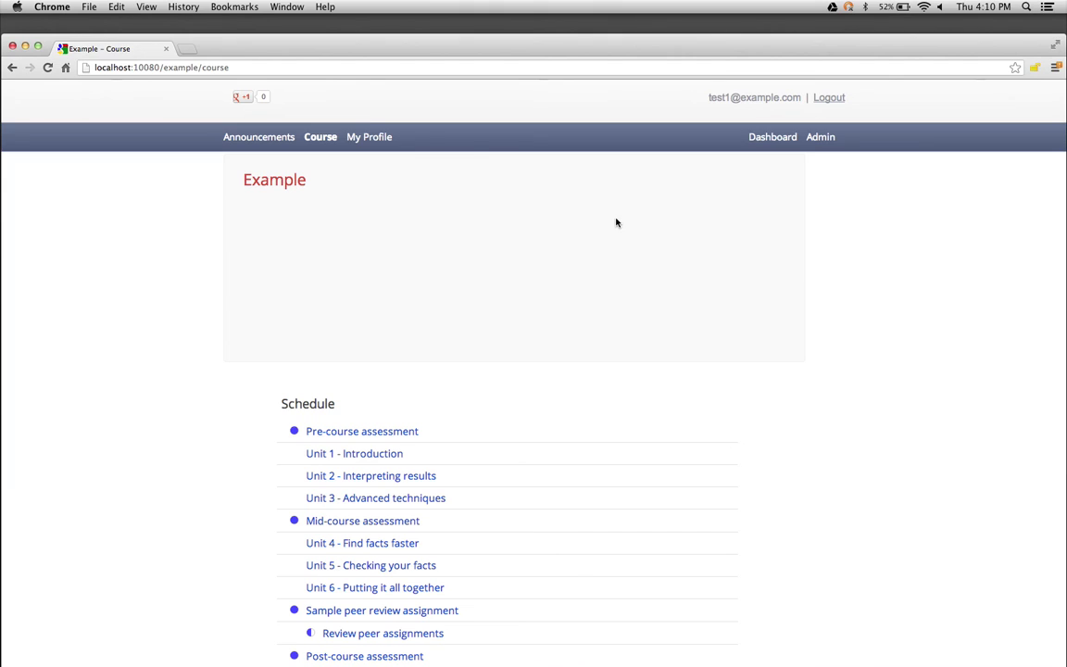
- In Terminal, replace the gcbpaths.py download command with 'appcfg.py update_indexes .'
key(super+Tab)
key(super+Tab)
key(super+Tab)
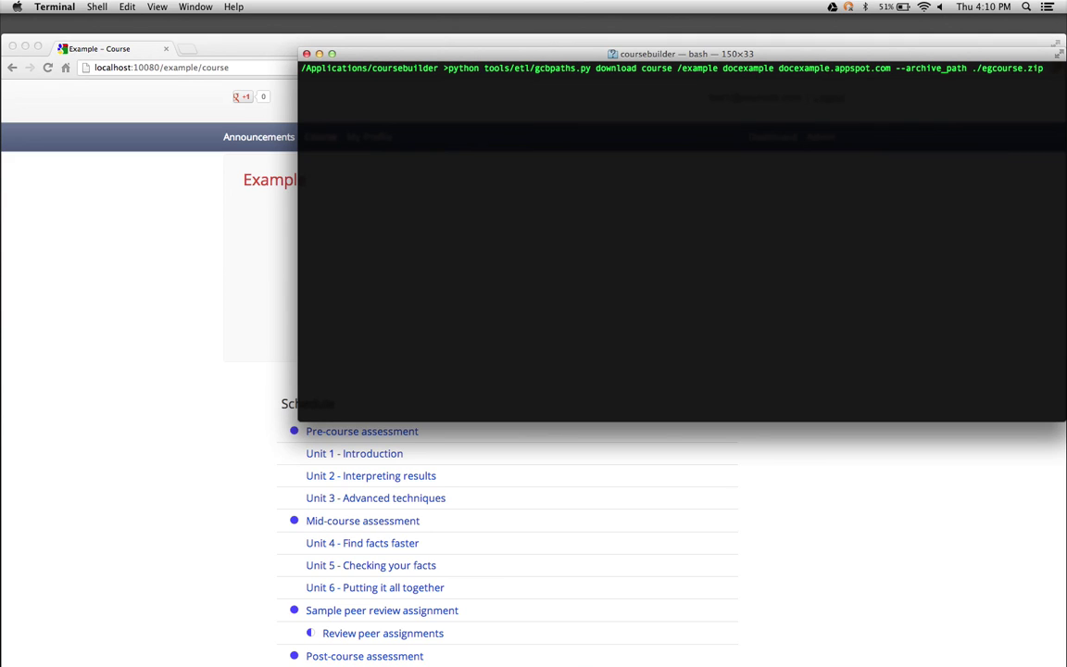
key(ctrl+u)
text(c)
key(BackSpace)
text(appcfg.py update_indexes .)
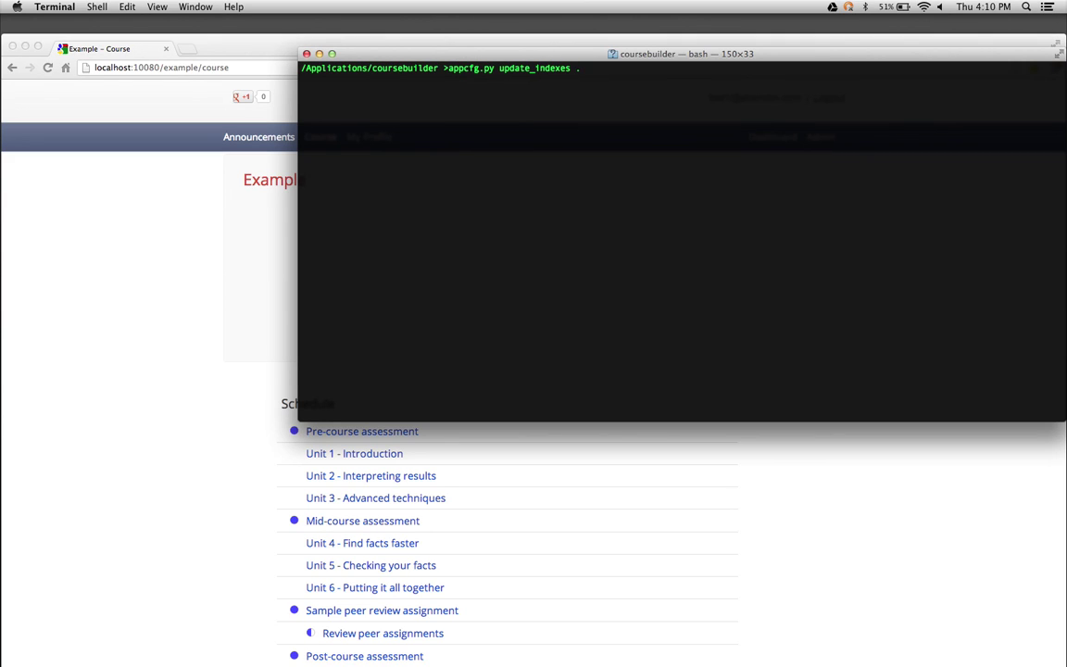